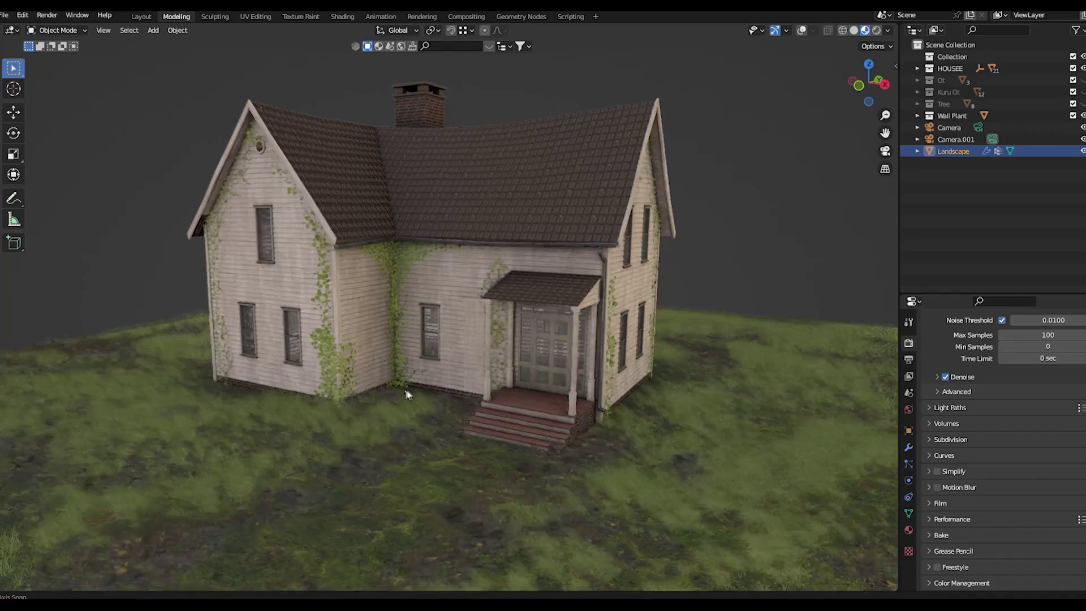
- Orbit the Blender viewport around the farmhouse on its grassy landscape
mouse_move(456, 387)
middle_mouse_down()
mouse_move(822, 398)
mouse_move(278, 443)
mouse_move(478, 360)
middle_mouse_up()
- Switch to Rendered shading, zoom out, and orbit to view the house's front and side
key("z")
left_click(813, 212)
scroll(761, 239, "down", 1)
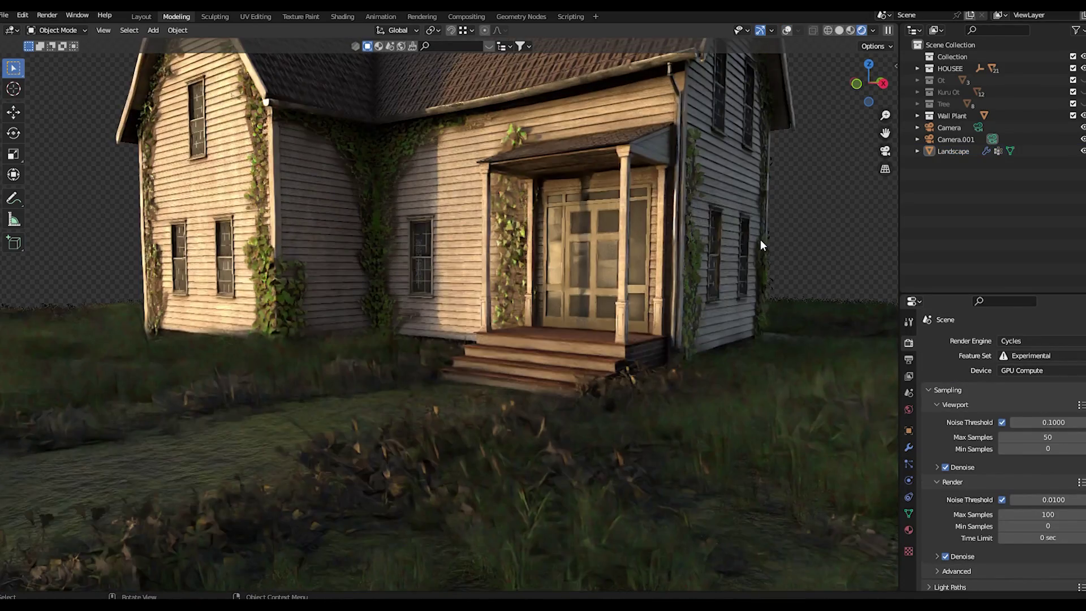
scroll(739, 243, "down", 1)
scroll(707, 249, "down", 3)
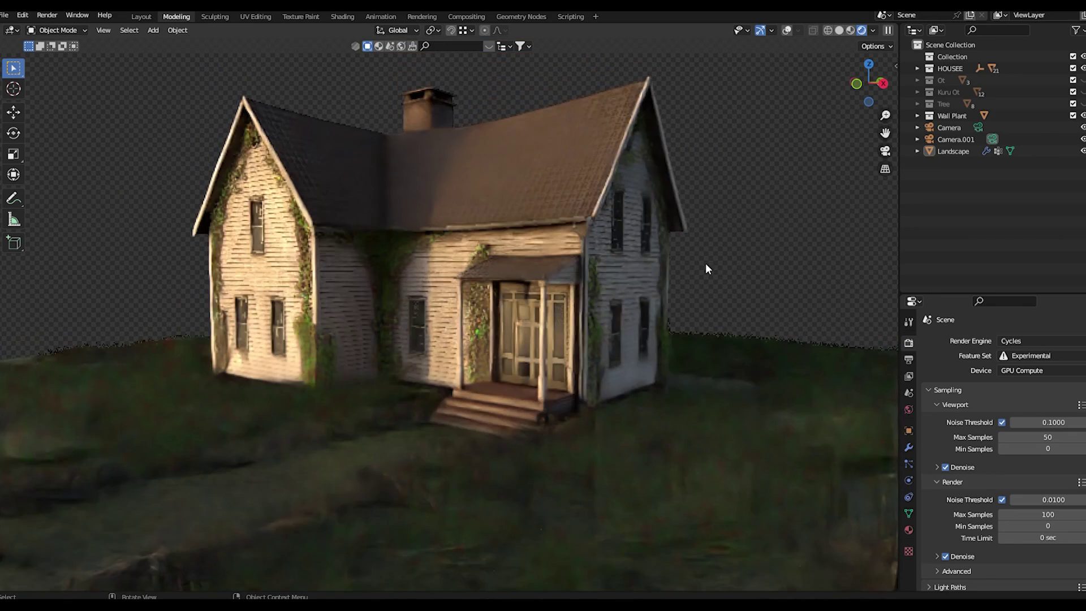
mouse_move(618, 338)
middle_mouse_down()
mouse_move(642, 341)
mouse_move(552, 362)
middle_mouse_up()
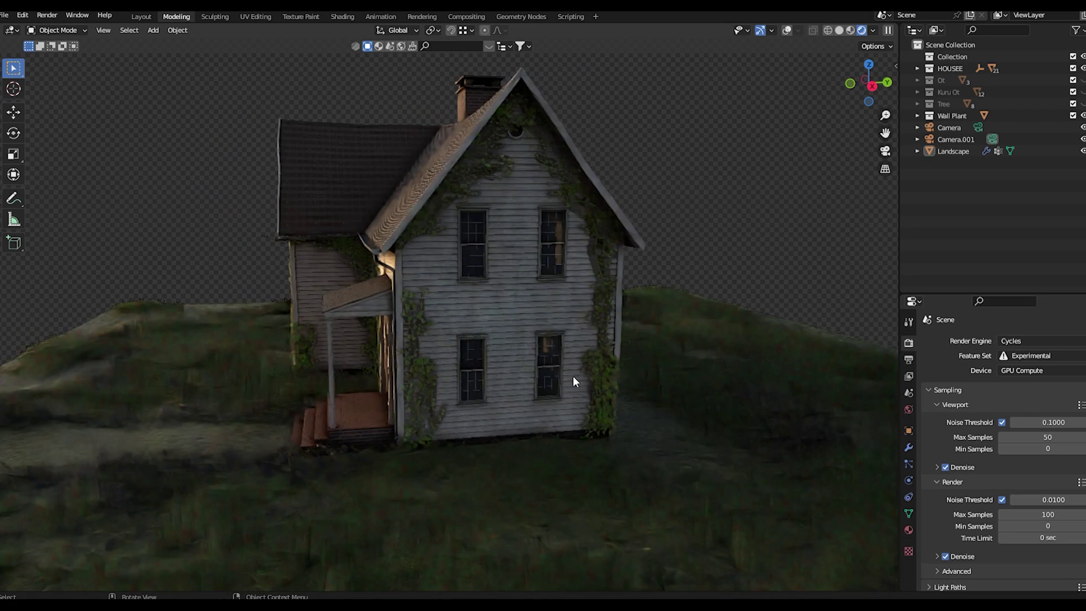
middle_click_drag(434, 377, 521, 373)
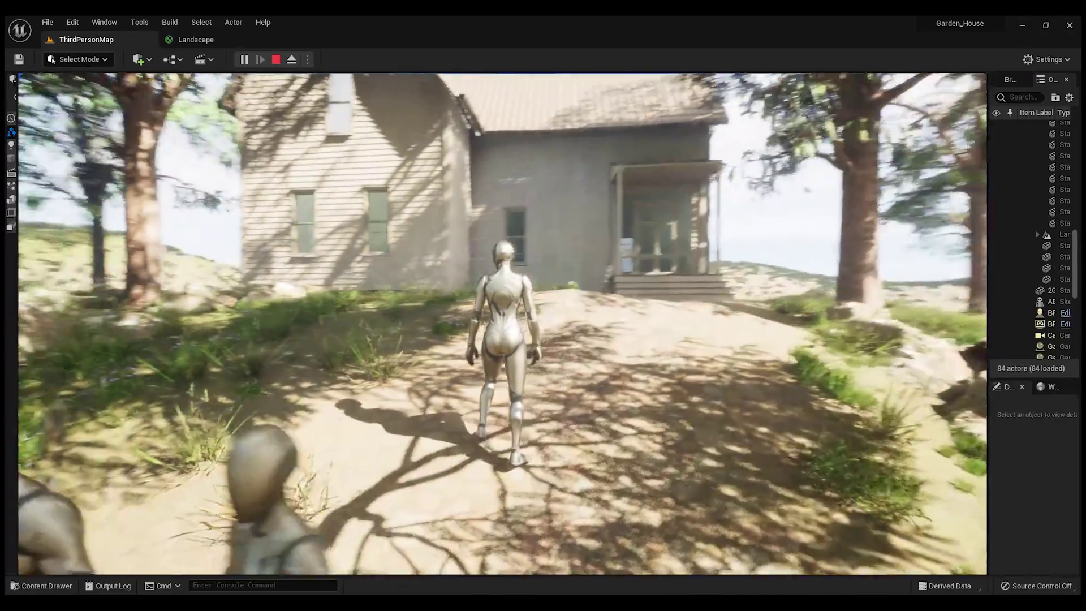
- Walk the character up the path toward the trees, back toward the camera, then away again
key("w")
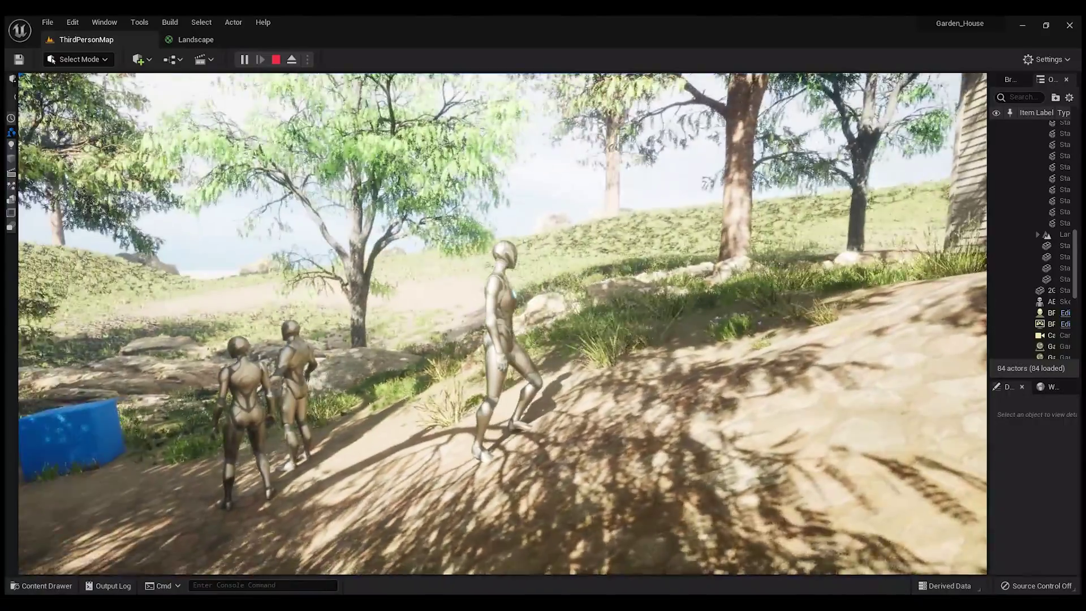
key("s")
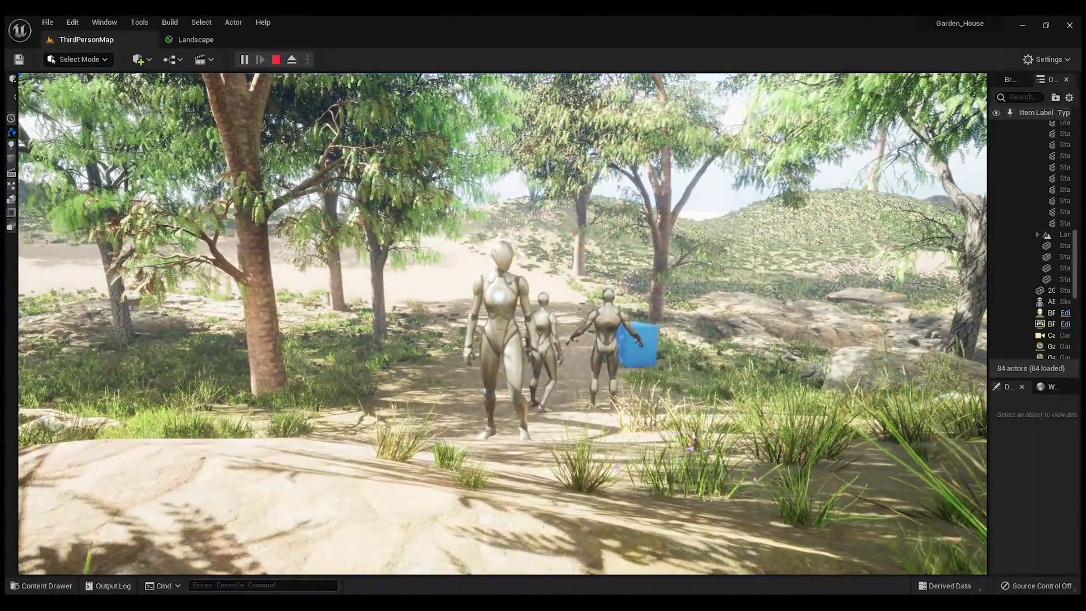
key("w")
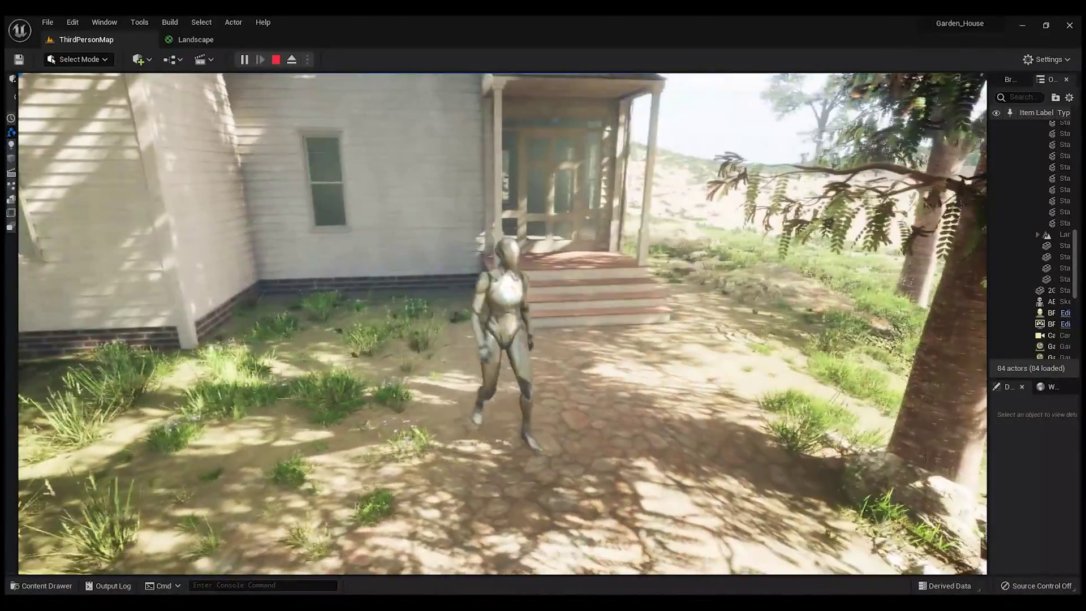
- Walk onto the porch, down the steps and left across the yard, then stop playing
key("w")
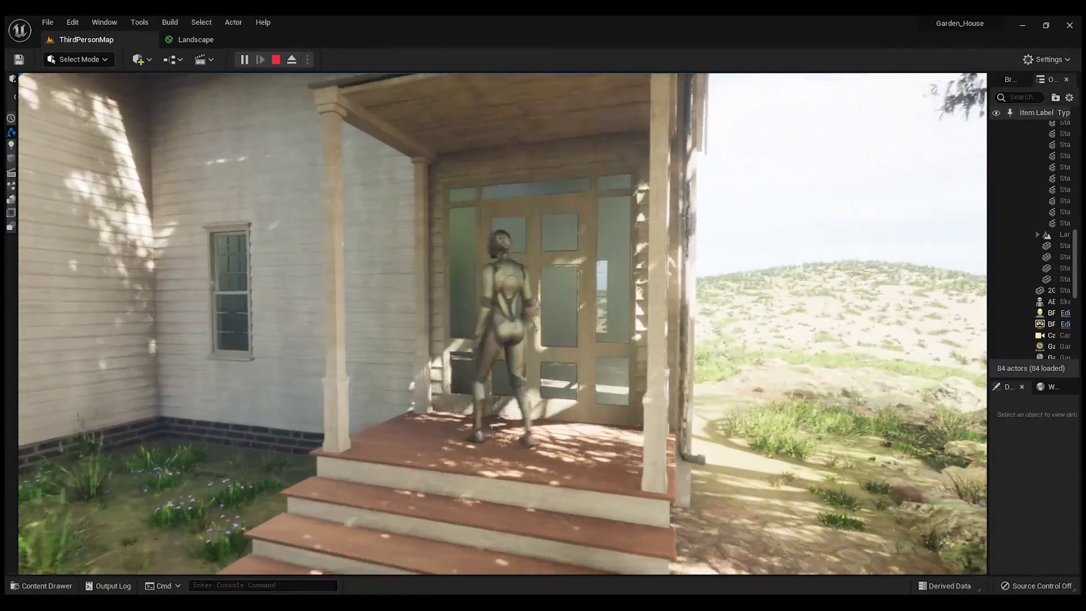
key("s")
key("a")
key("w")
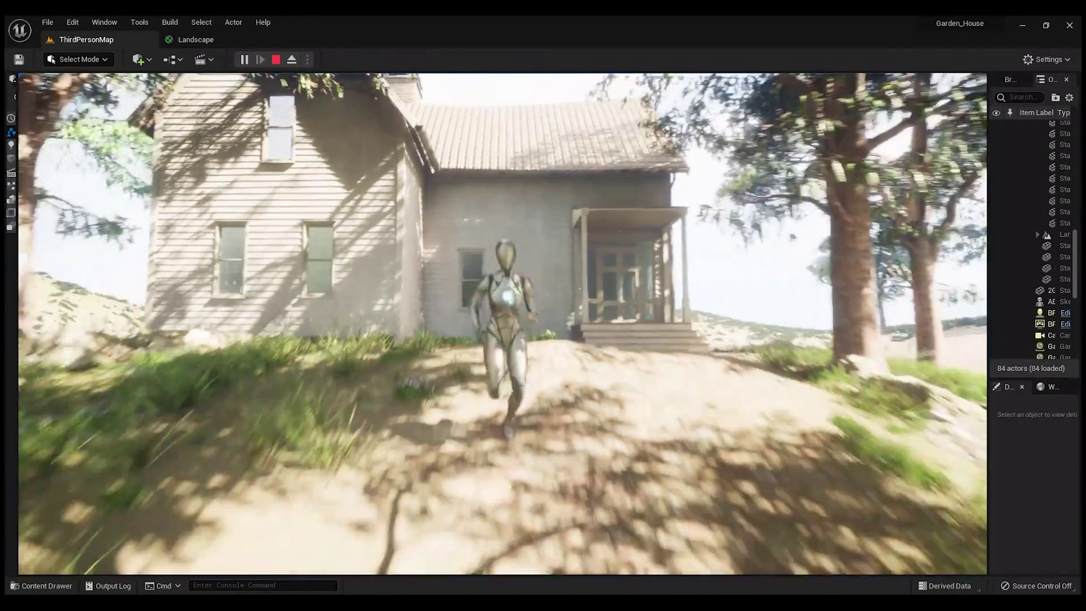
key("a")
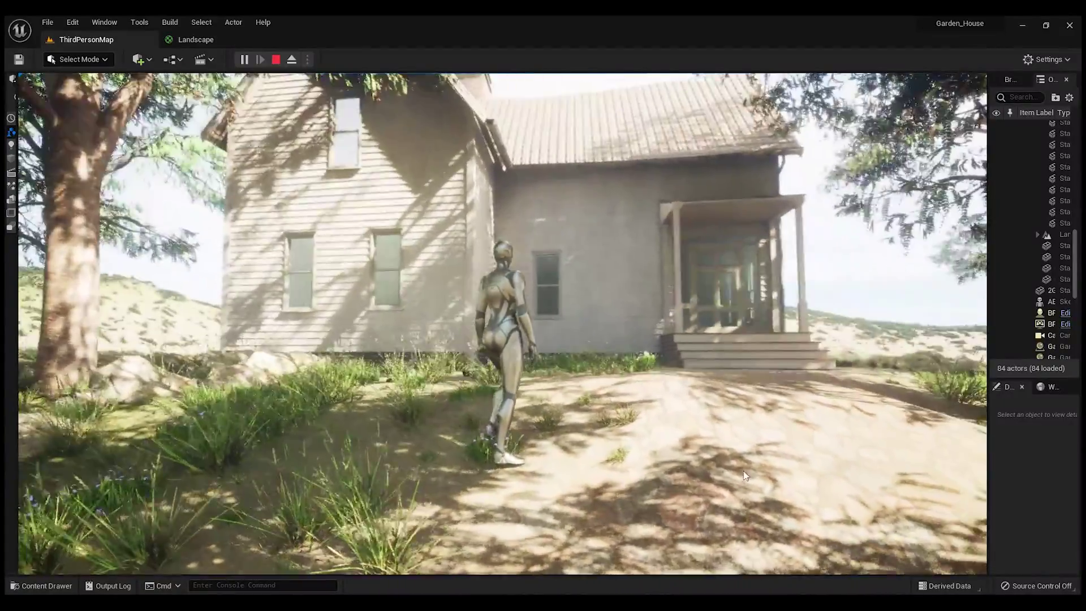
key("Escape")
scroll(655, 449, "down", 3)
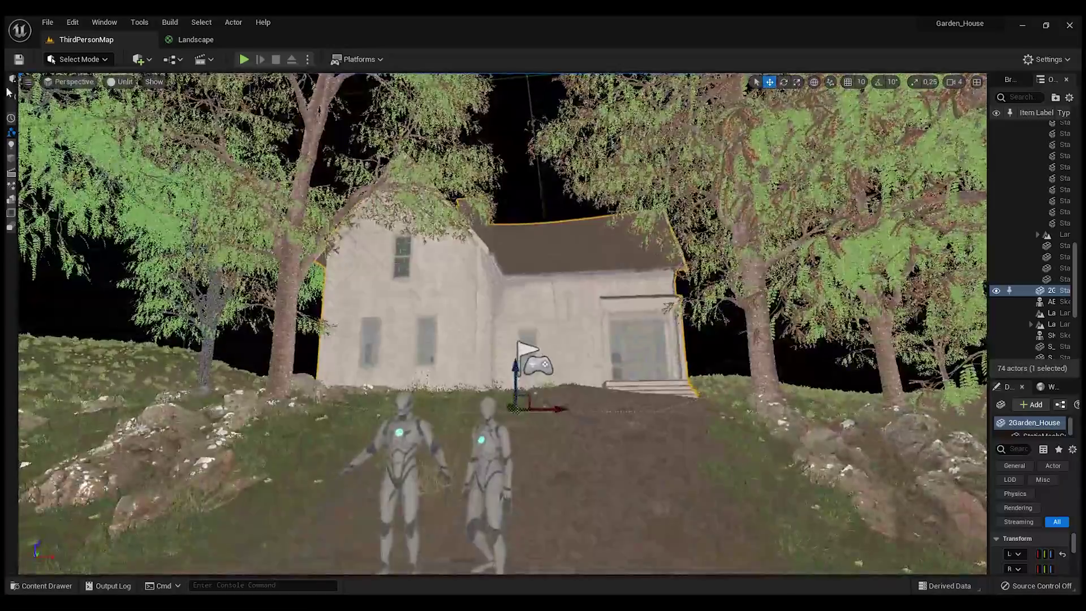
- Switch the viewport to Lit, widen the Outliner, and select the DirectionalLight
key("alt+4")
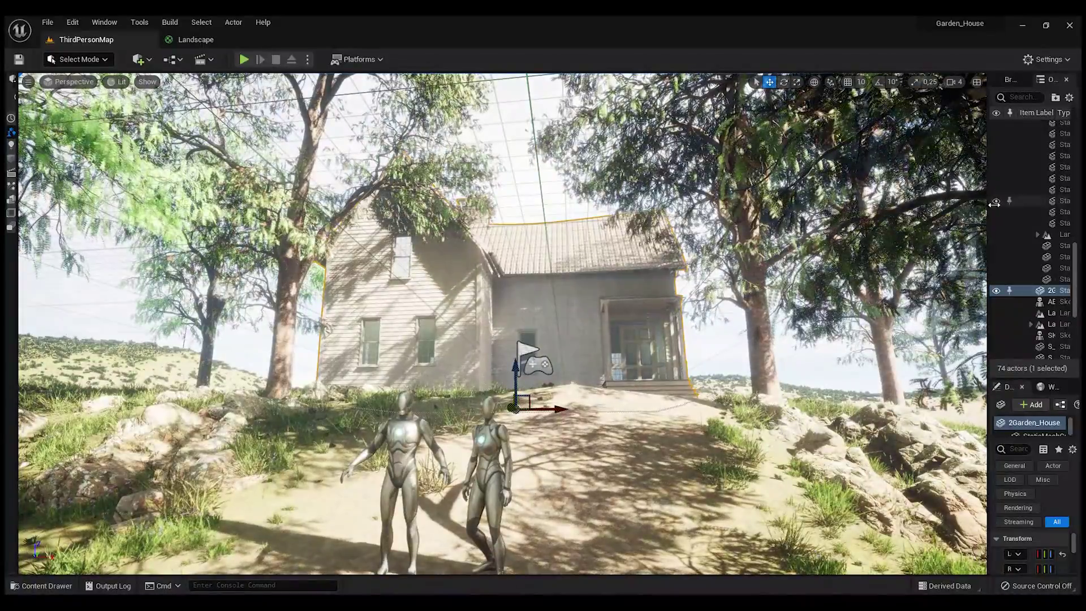
left_click_drag(995, 203, 880, 202)
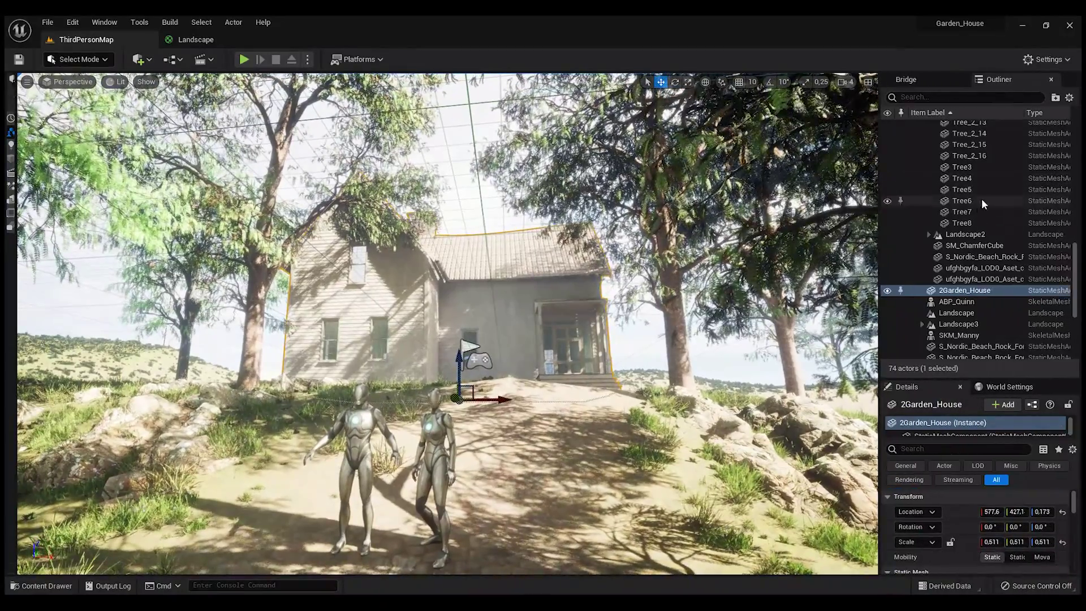
scroll(983, 204, "up", 5)
scroll(973, 199, "up", 5)
scroll(962, 195, "up", 5)
scroll(949, 191, "up", 5)
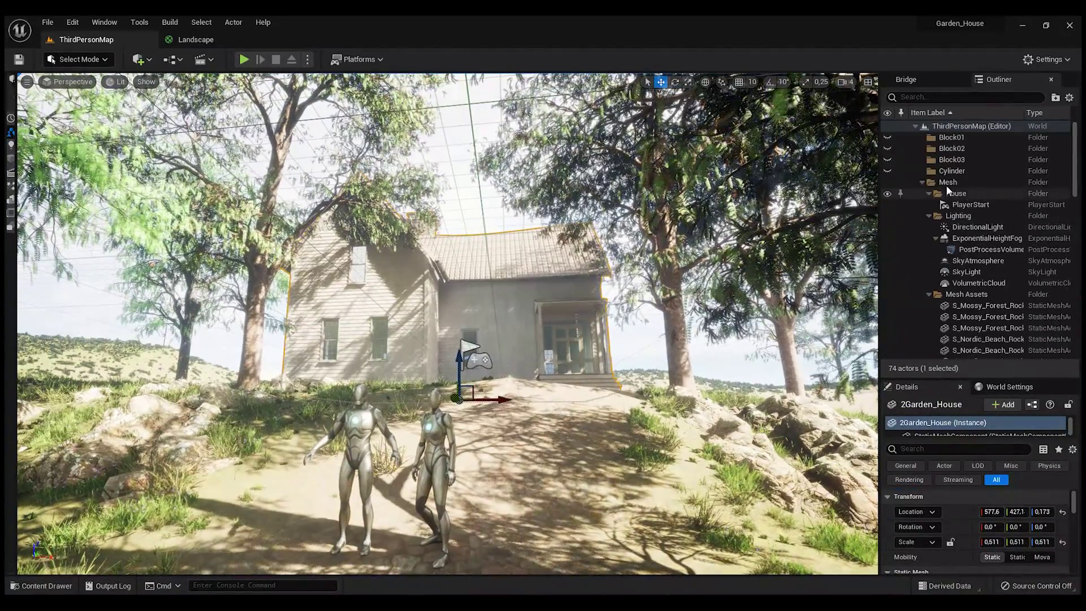
left_click(969, 228)
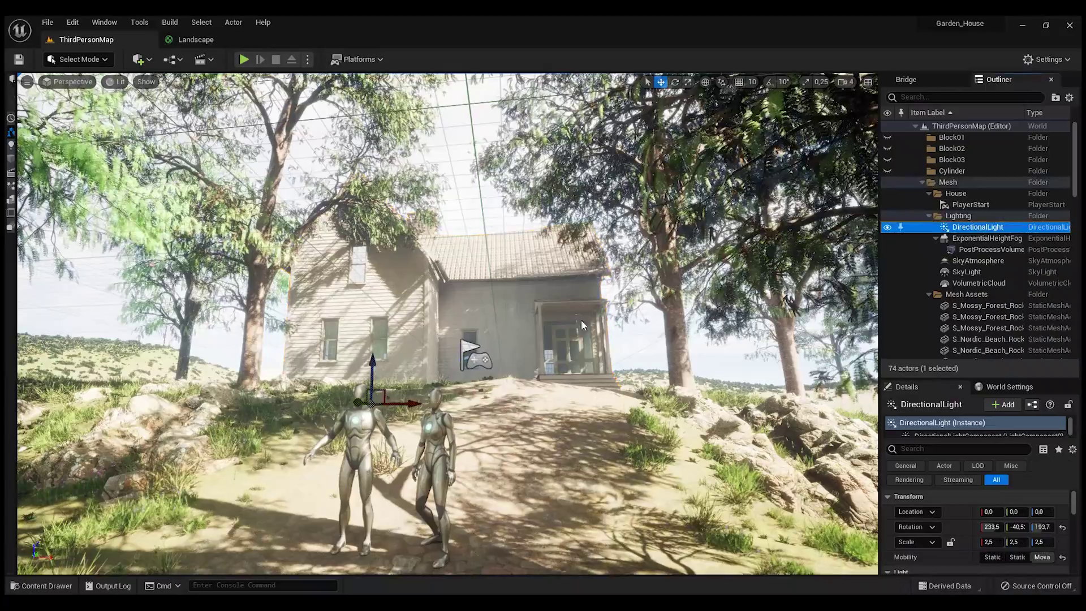
- Rotate the DirectionalLight toward a pink dusk and darker light, then move the view near the house
key("e")
mouse_move(428, 429)
left_mouse_down()
mouse_move(420, 356)
mouse_move(369, 338)
mouse_move(318, 367)
left_mouse_up()
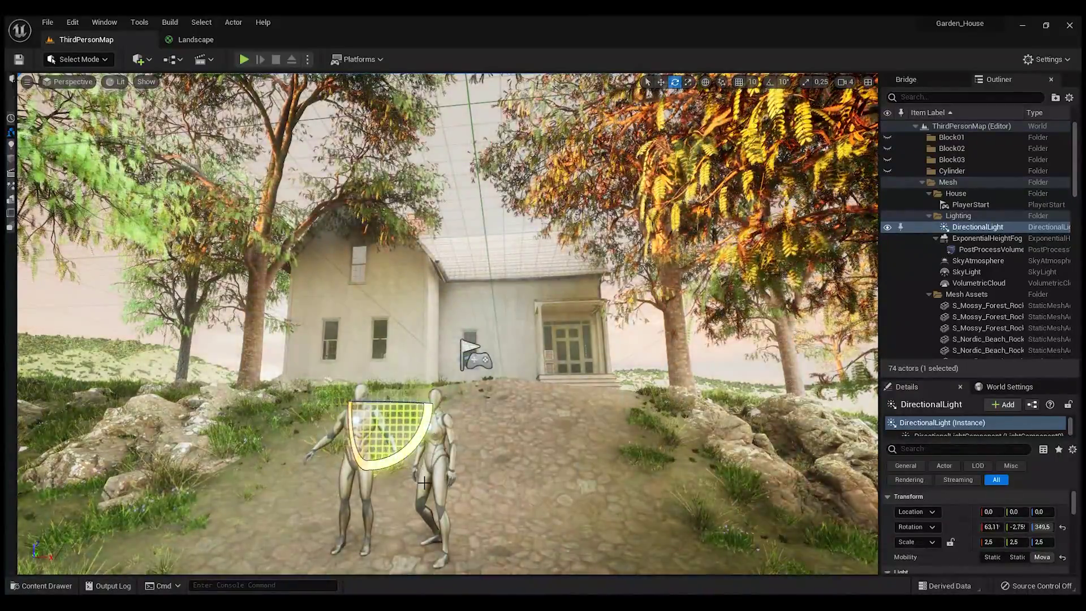
mouse_move(416, 458)
left_mouse_down()
mouse_move(436, 399)
mouse_move(400, 430)
mouse_move(440, 405)
left_mouse_up()
left_click_drag(371, 403, 430, 403)
key("w")
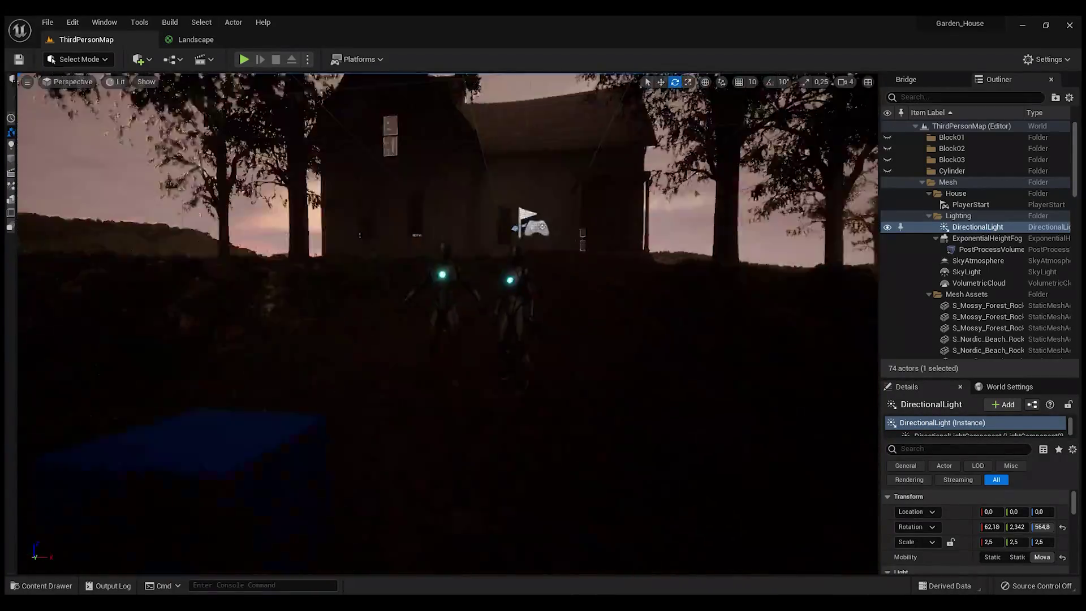
key("a")
key("w")
key("w")
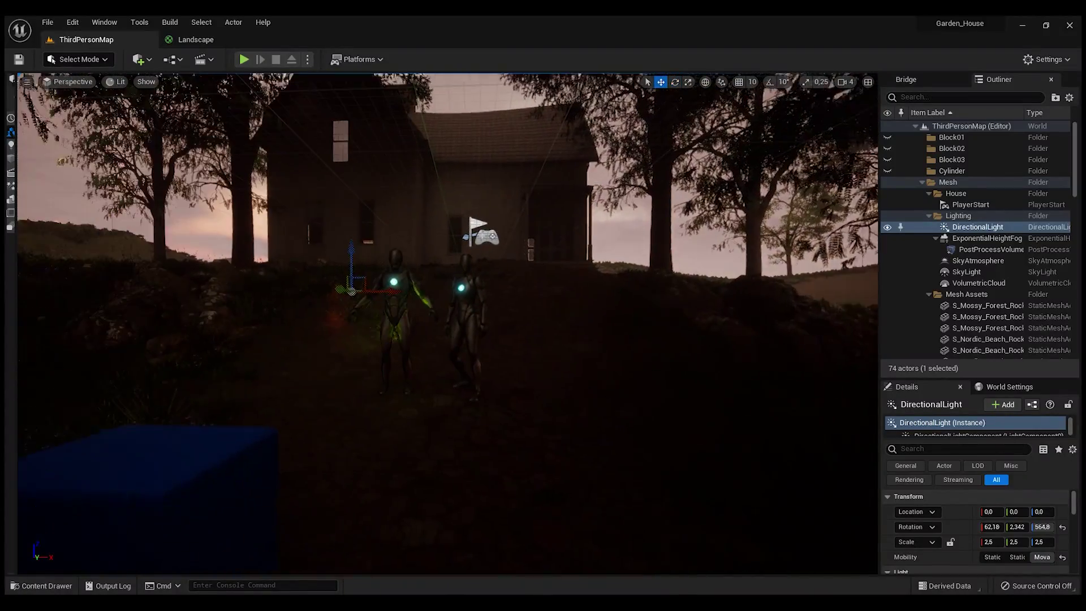
- Raise the sun again, then settle it at a low red-sunset angle with long shadows
mouse_move(422, 328)
left_mouse_down()
mouse_move(428, 248)
mouse_move(403, 226)
left_mouse_up()
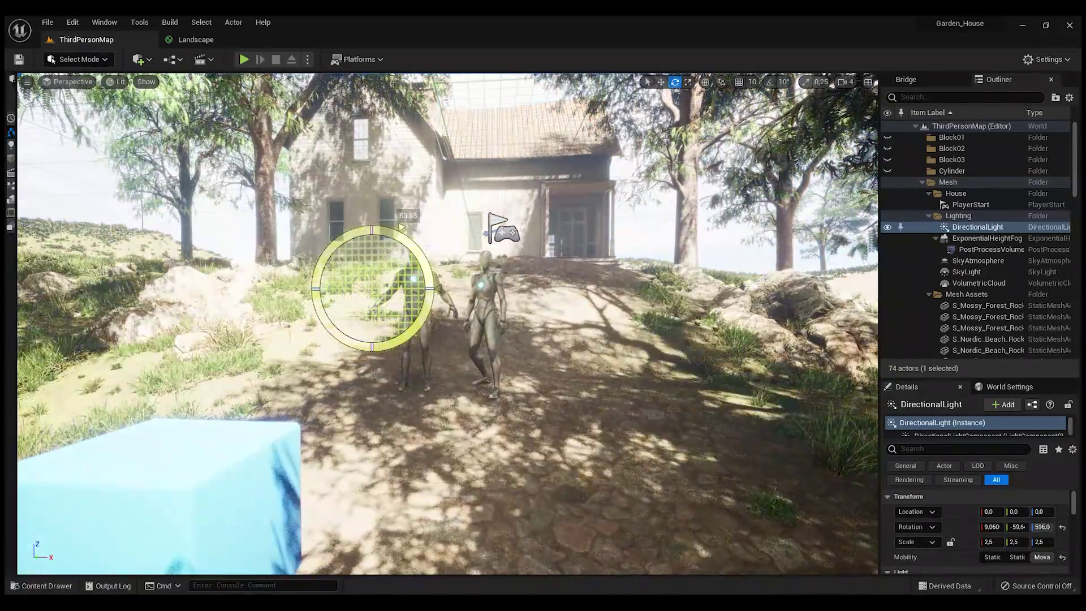
mouse_move(385, 349)
left_mouse_down()
mouse_move(390, 224)
mouse_move(423, 377)
left_mouse_up()
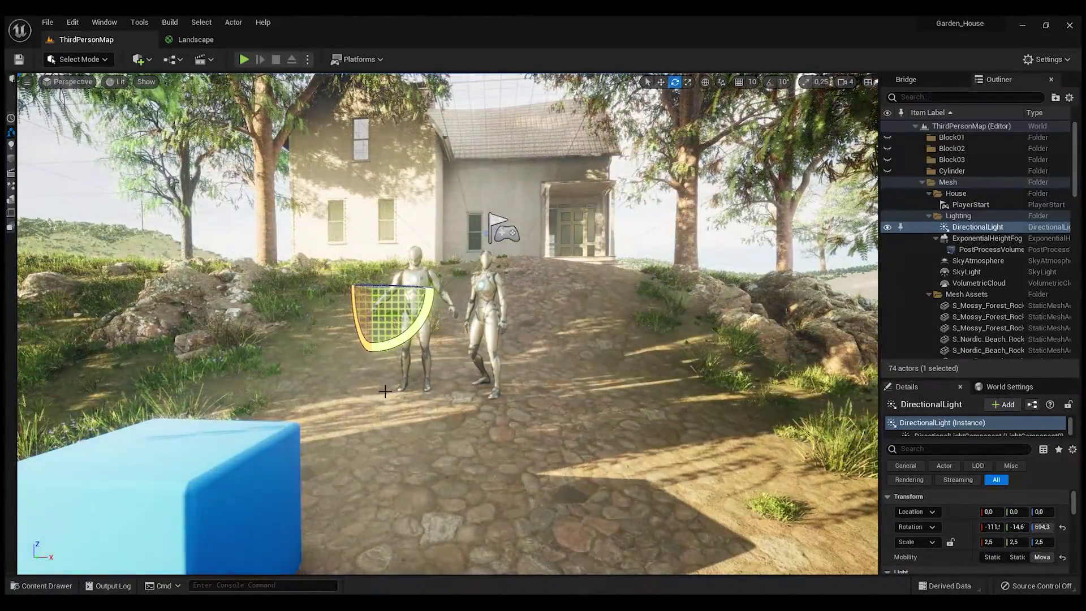
mouse_move(423, 376)
right_mouse_down()
mouse_move(390, 345)
mouse_move(238, 339)
mouse_move(396, 328)
right_mouse_up()
left_click_drag(493, 328, 492, 434)
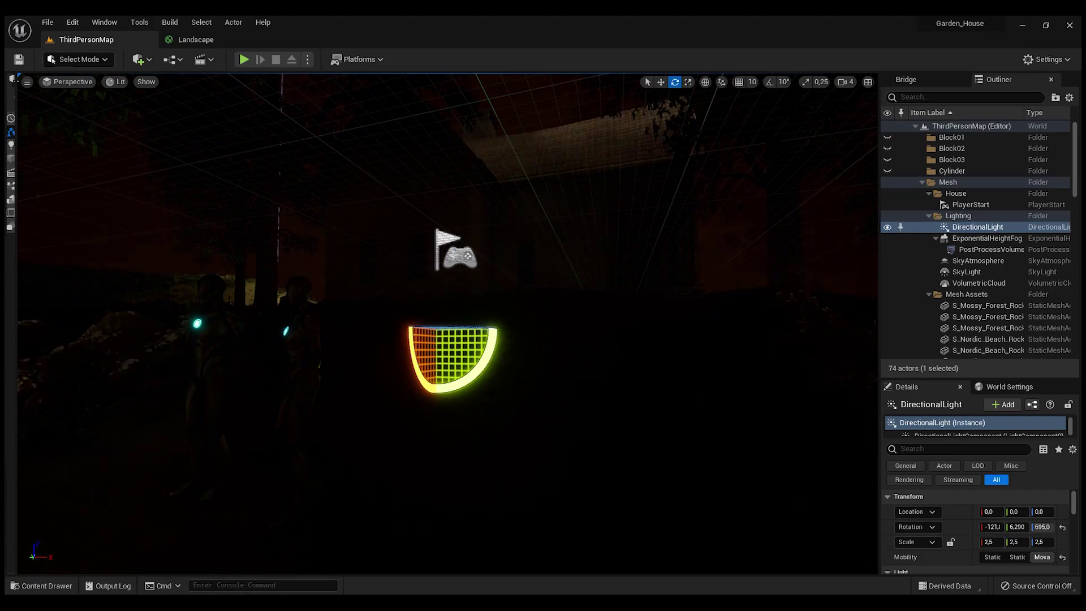
left_click_drag(492, 362, 469, 348)
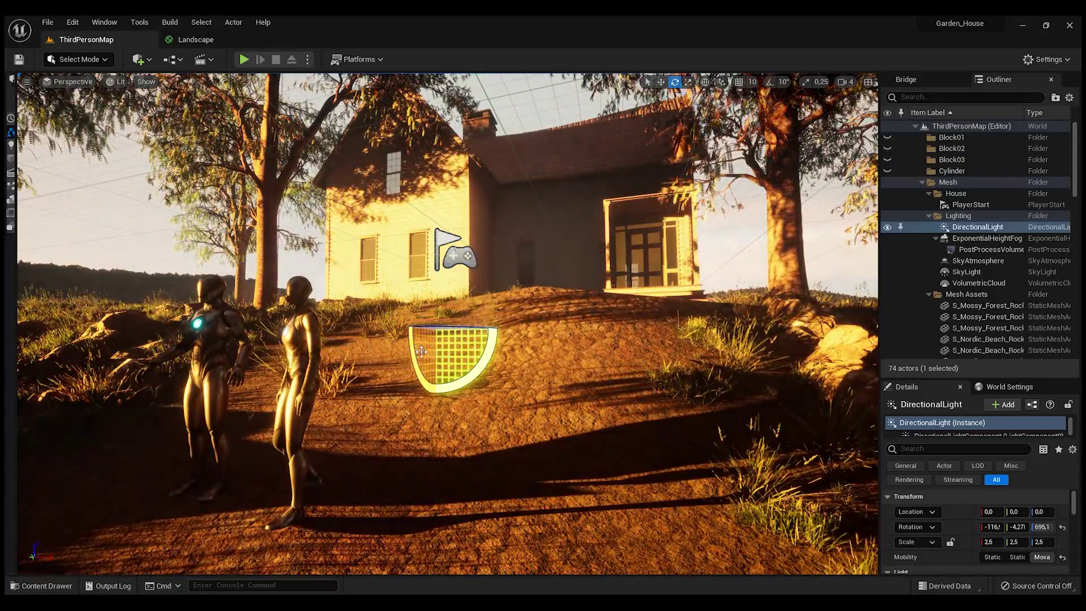
mouse_move(469, 348)
left_mouse_down()
mouse_move(500, 330)
mouse_move(478, 333)
left_mouse_up()
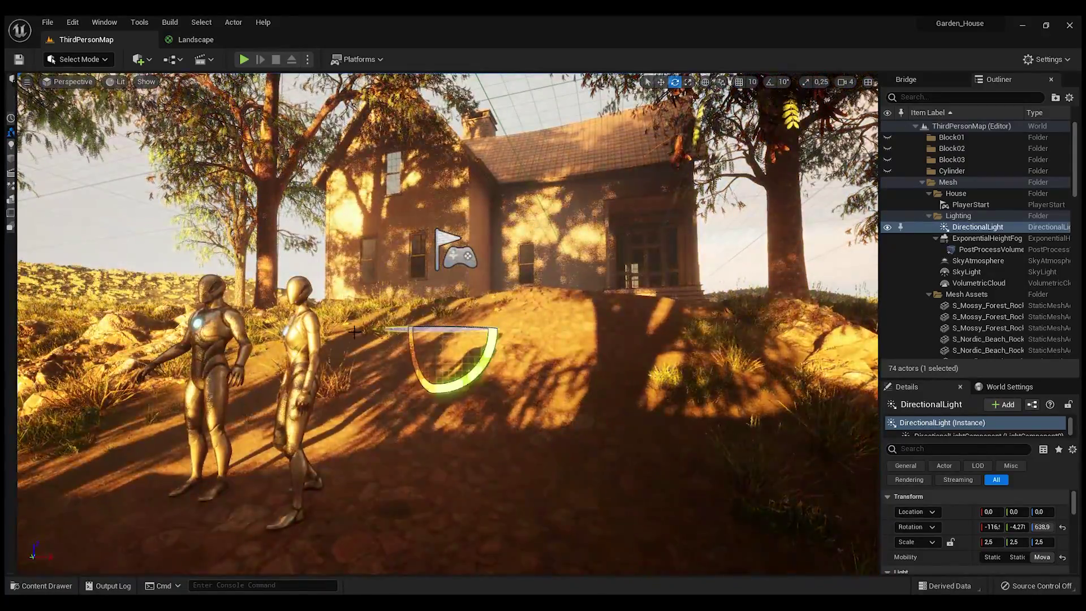
- Play the level and walk the character toward the farmhouse in the sunset light
left_click(244, 59)
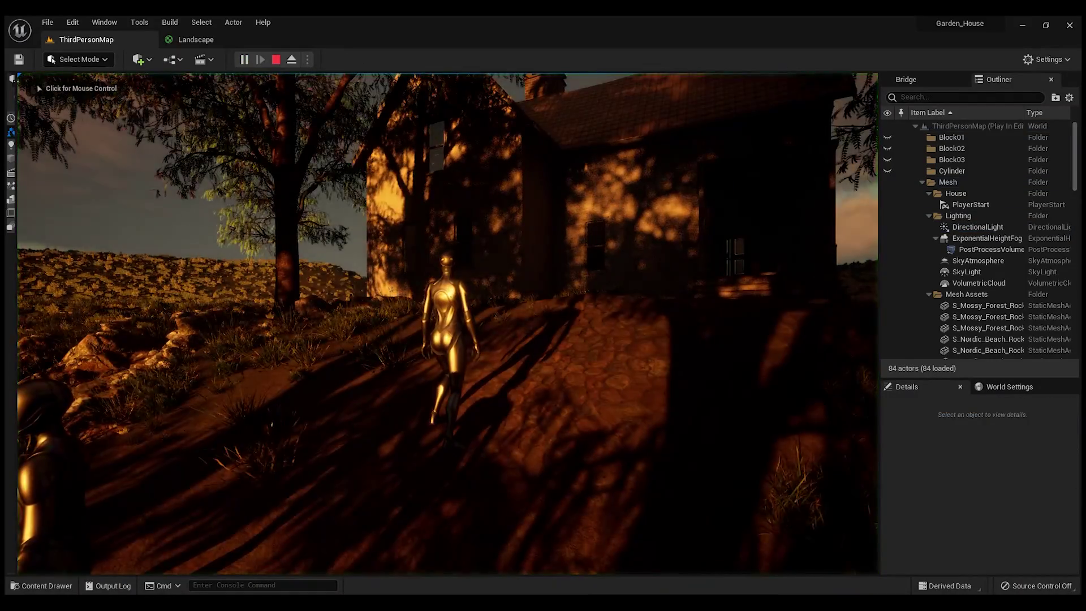
key("w")
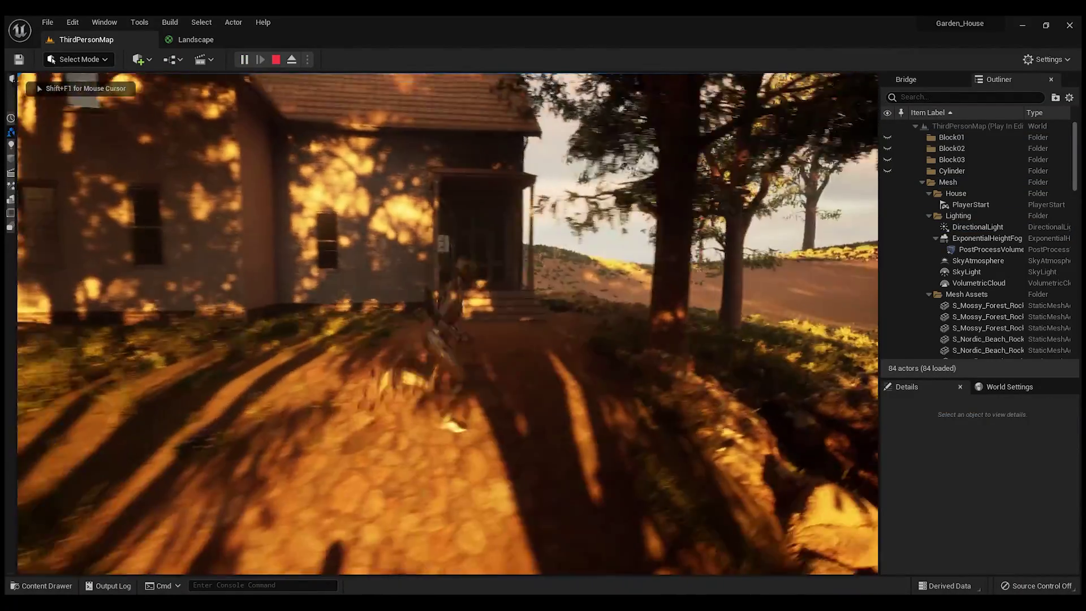